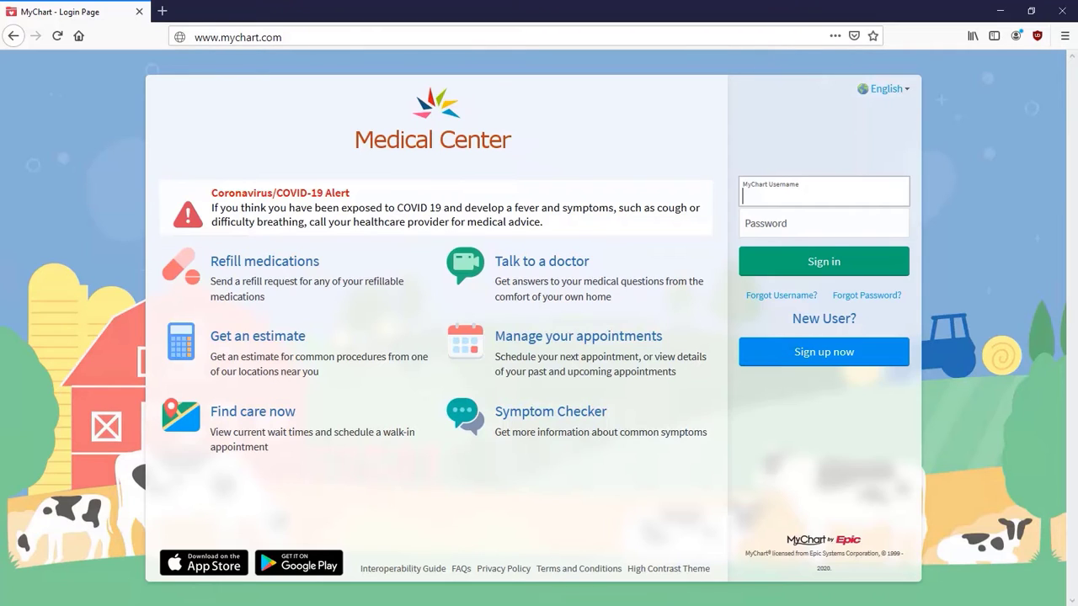
Try signing in to MyChart with the account's username and password
{"action": "key", "text": "Tab"}
{"action": "type", "text": "•••••"}
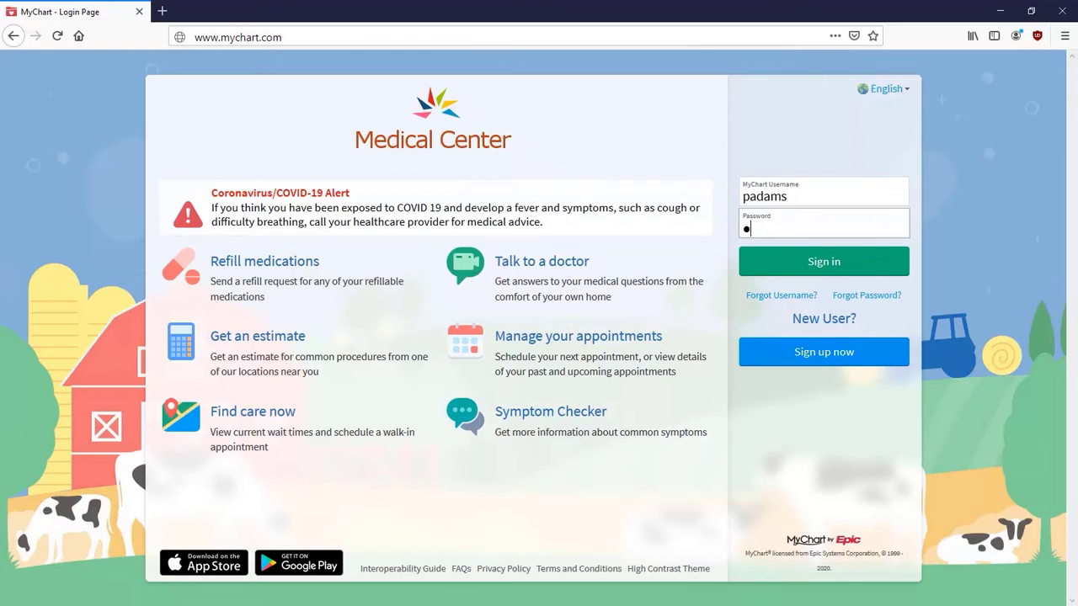
{"action": "key", "text": "Return"}
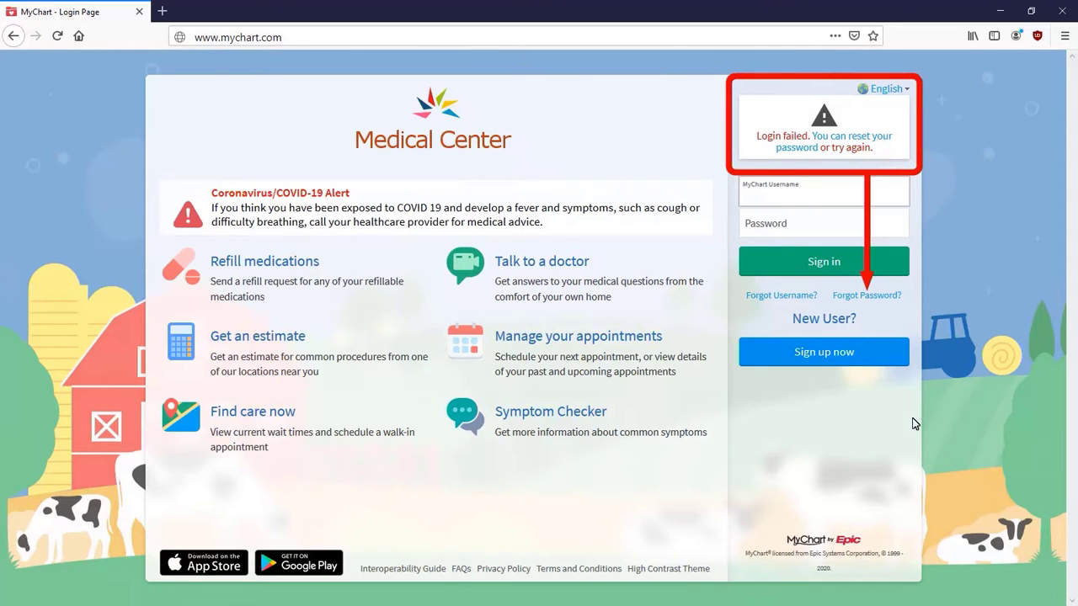
Start a forgotten-password reset by entering the account username, ZIP code and date of birth
{"action": "left_click", "coordinate": [867, 295]}
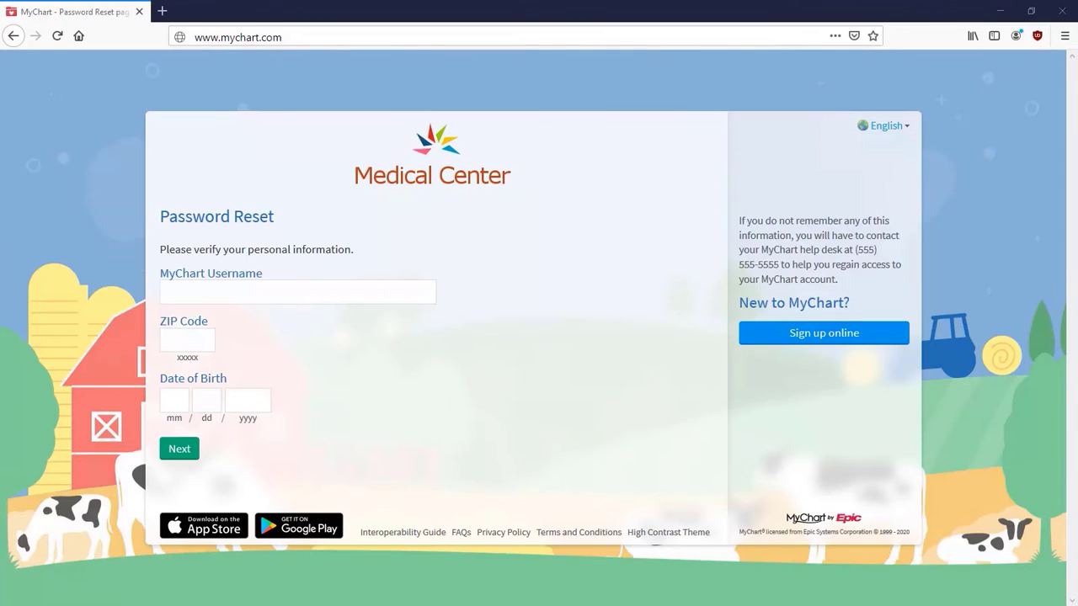
{"action": "left_click", "coordinate": [298, 292]}
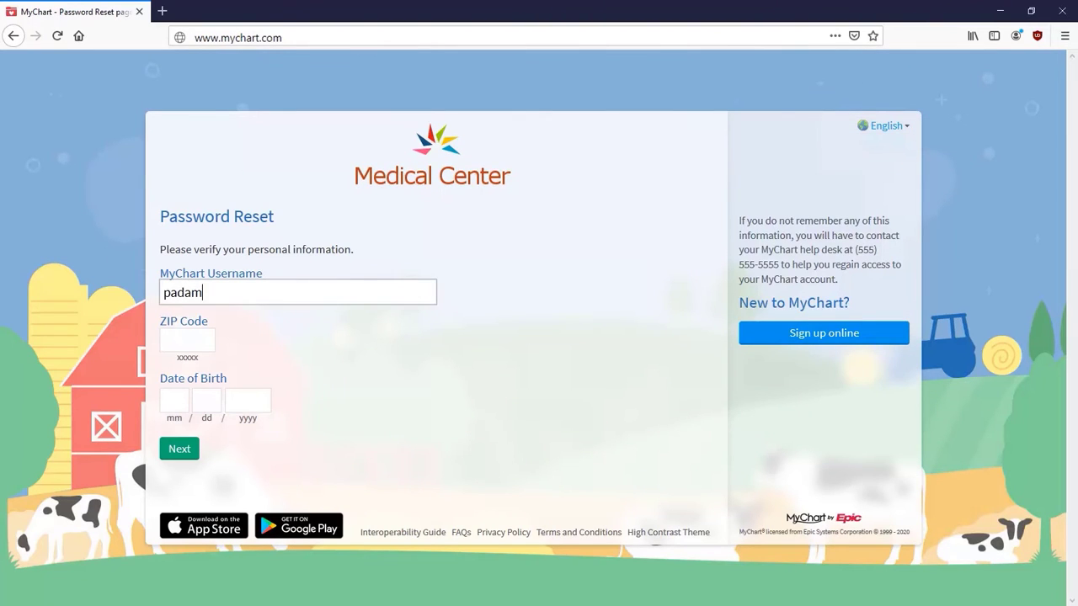
{"action": "key", "text": "Tab"}
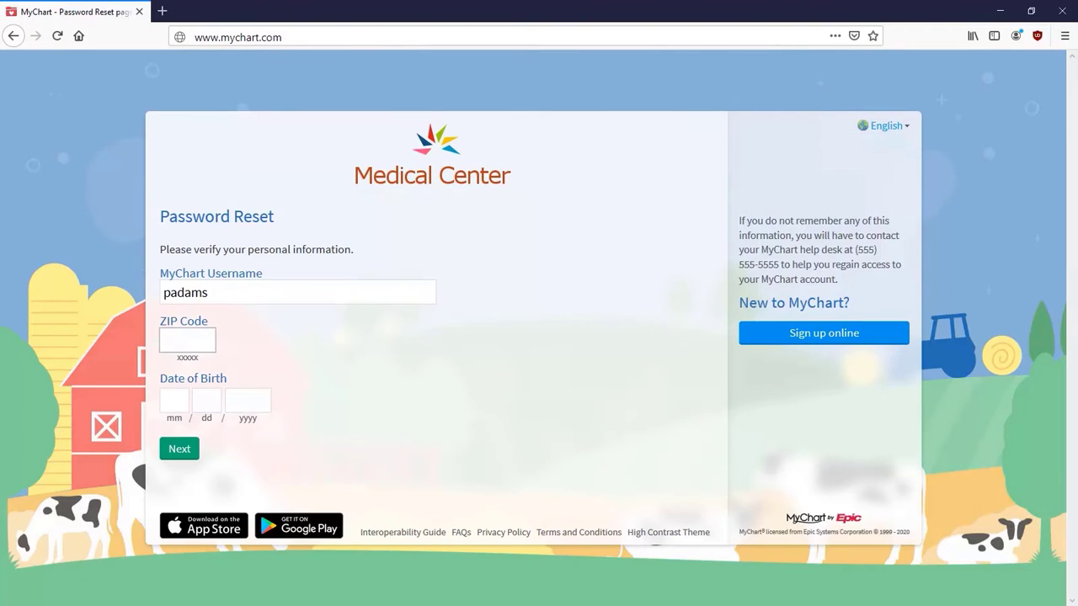
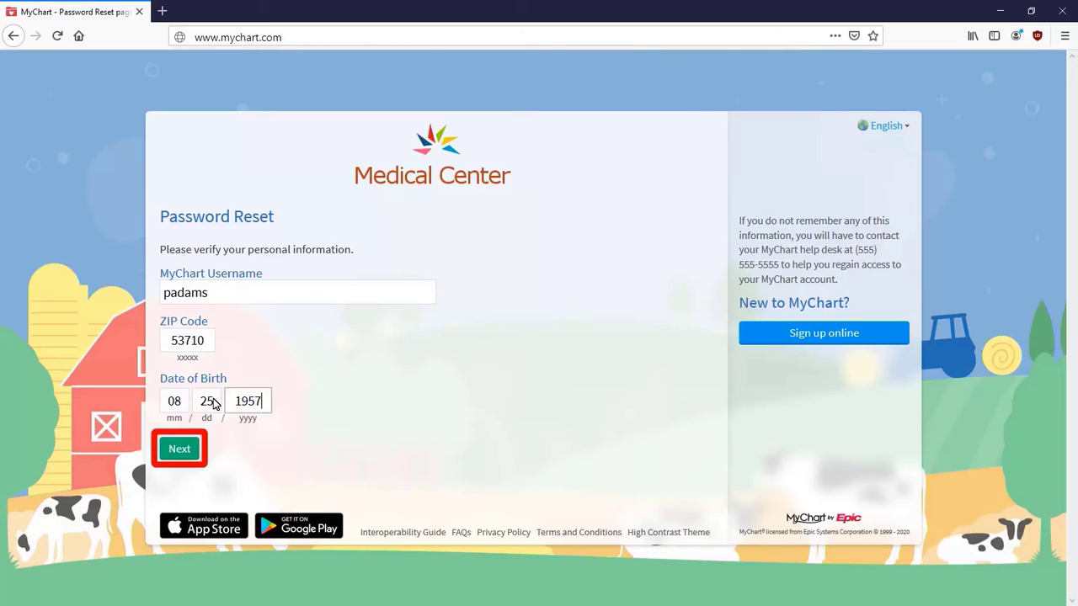
{"action": "left_click", "coordinate": [189, 449]}
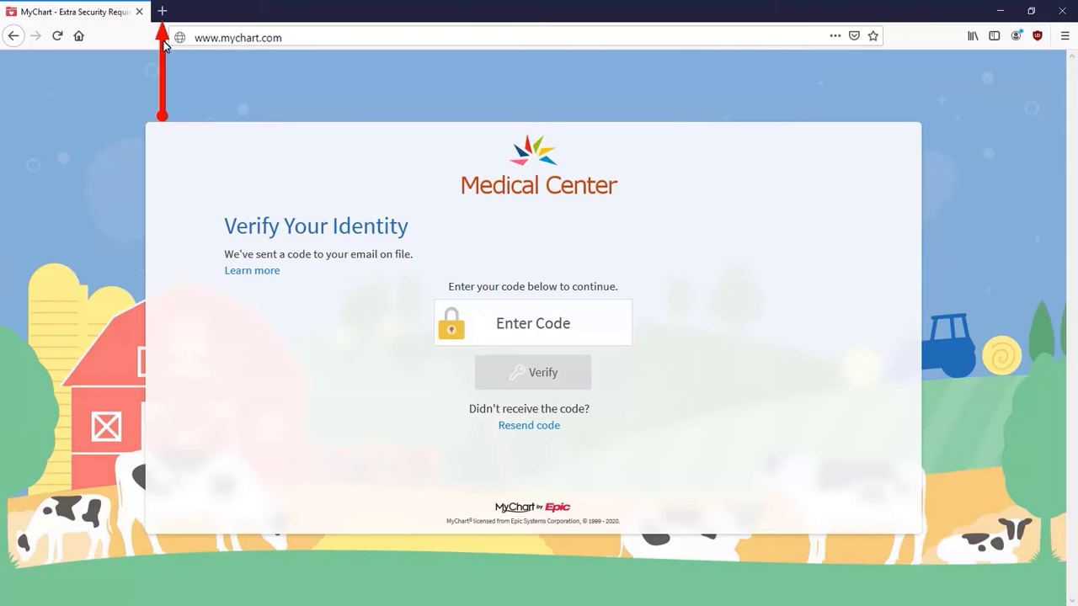
Load email.com in a new tab and open the MyChart Verification Code email
{"action": "left_click", "coordinate": [162, 11]}
{"action": "type", "text": "email.com"}
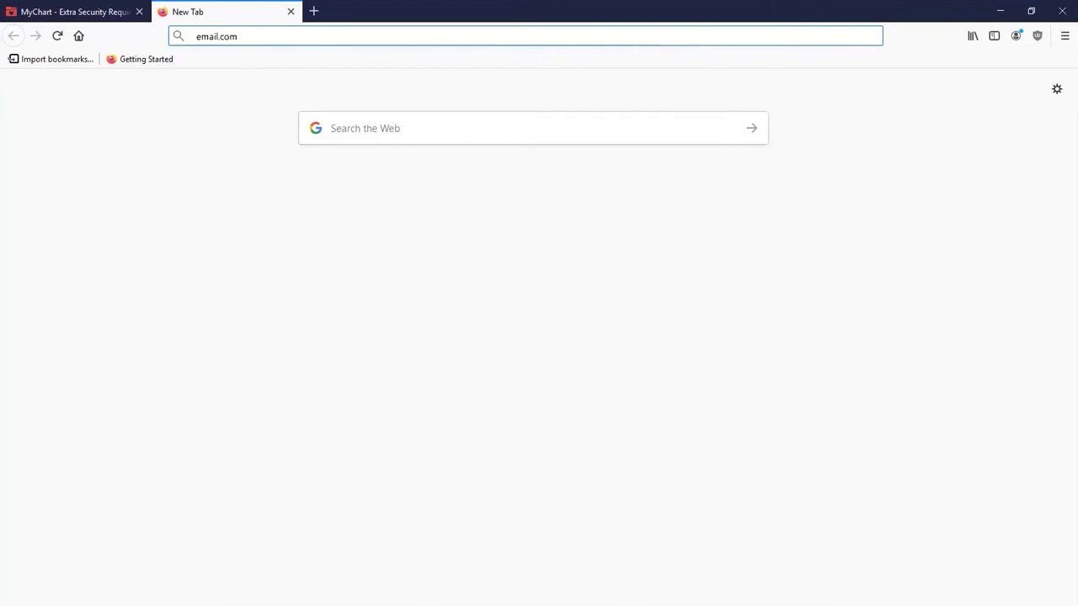
{"action": "key", "text": "Return"}
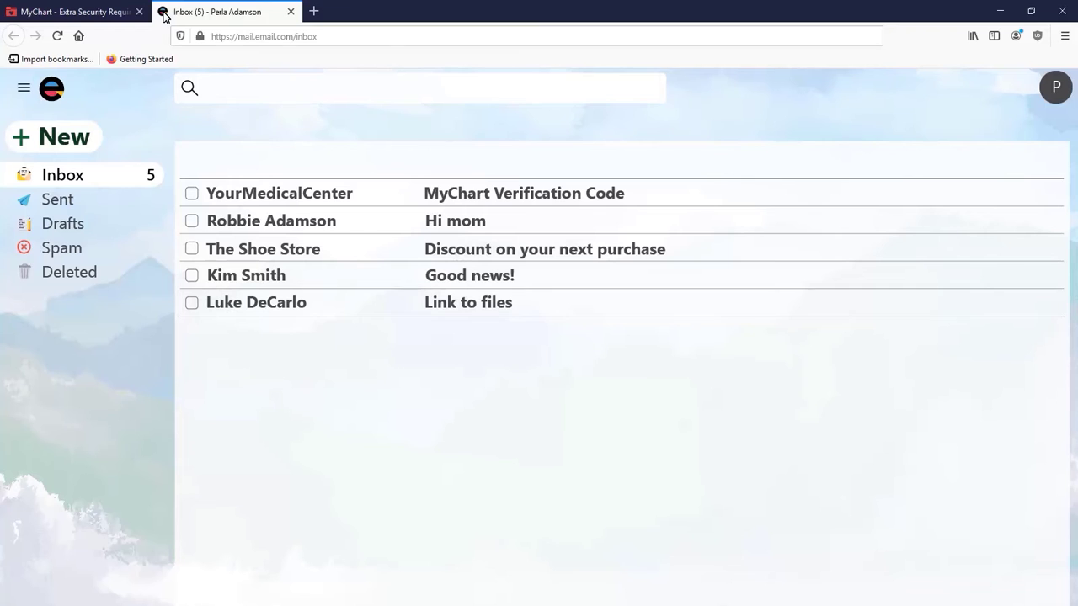
{"action": "left_click", "coordinate": [272, 195]}
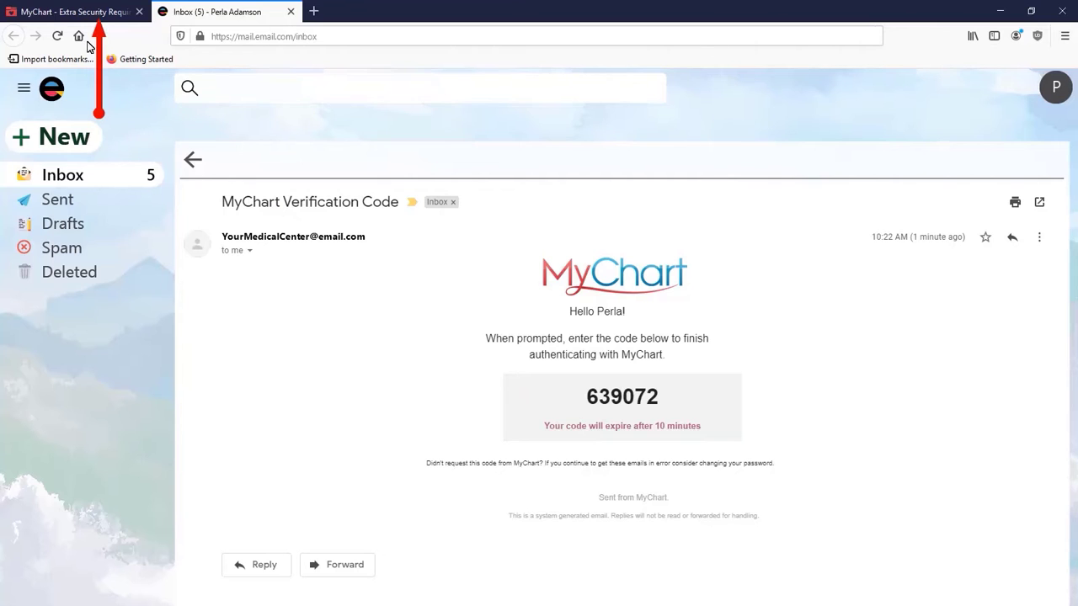
Back on the MyChart tab, enter the emailed verification code and verify it
{"action": "left_click", "coordinate": [87, 13]}
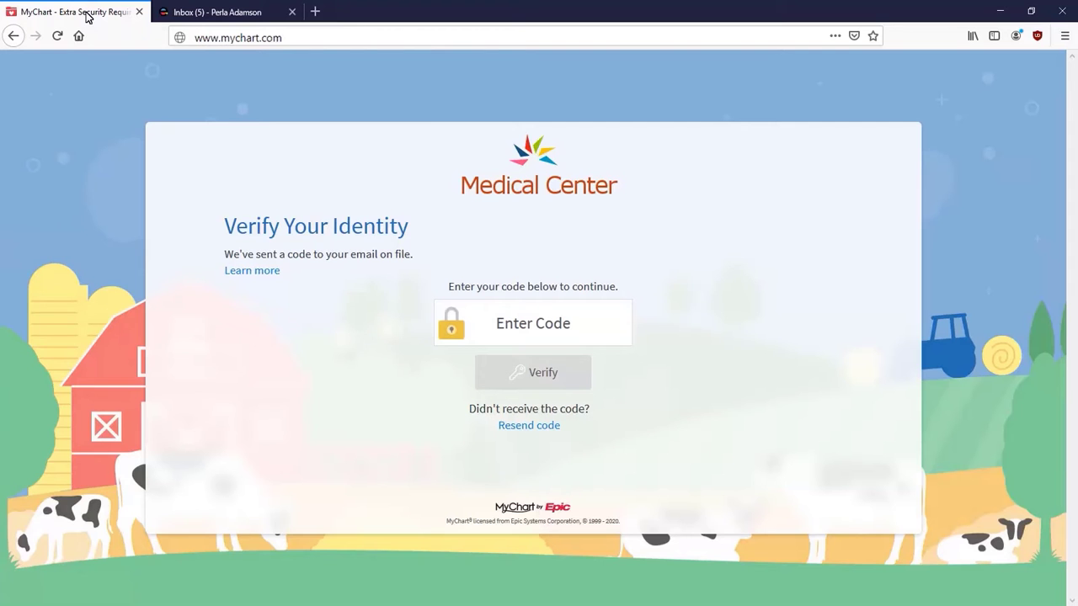
{"action": "left_click", "coordinate": [493, 326]}
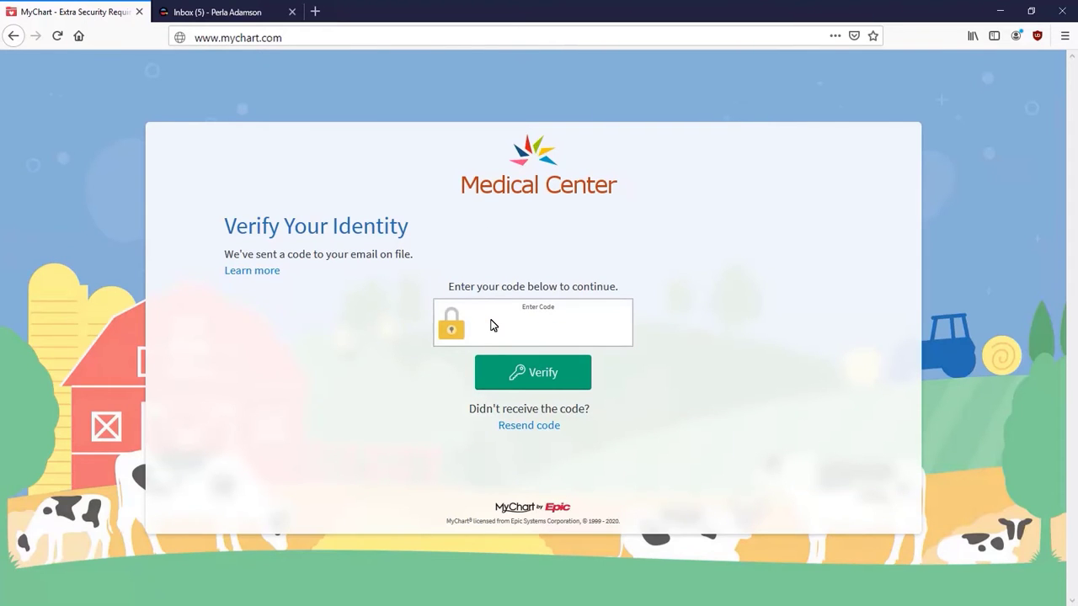
{"action": "left_click", "coordinate": [506, 373]}
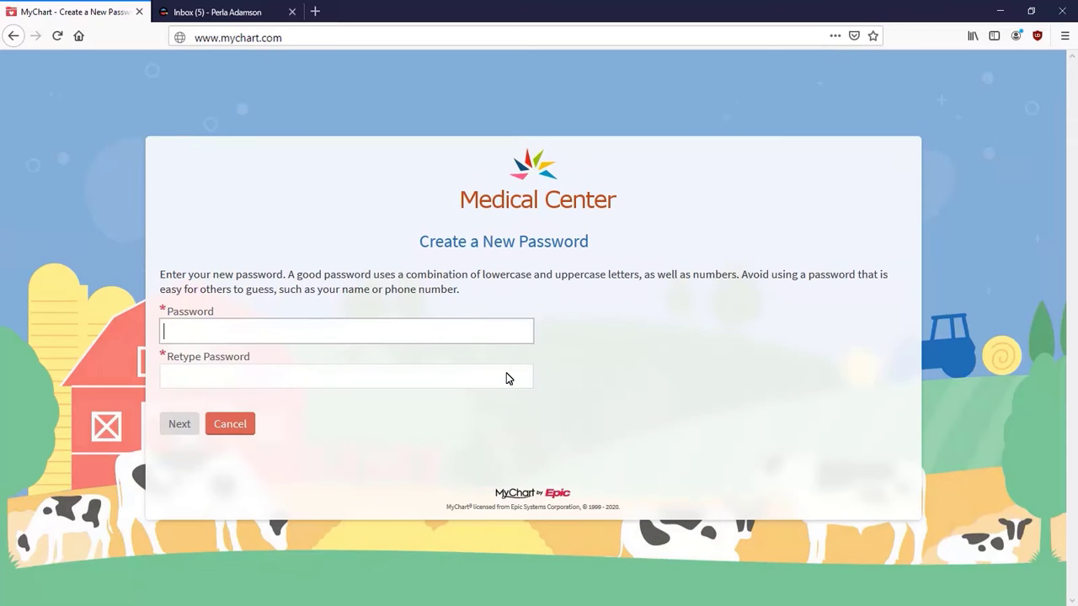
Enter the new password in both password fields and save it
{"action": "type", "text": "•••••"}
{"action": "key", "text": "Tab"}
{"action": "type", "text": "•••••"}
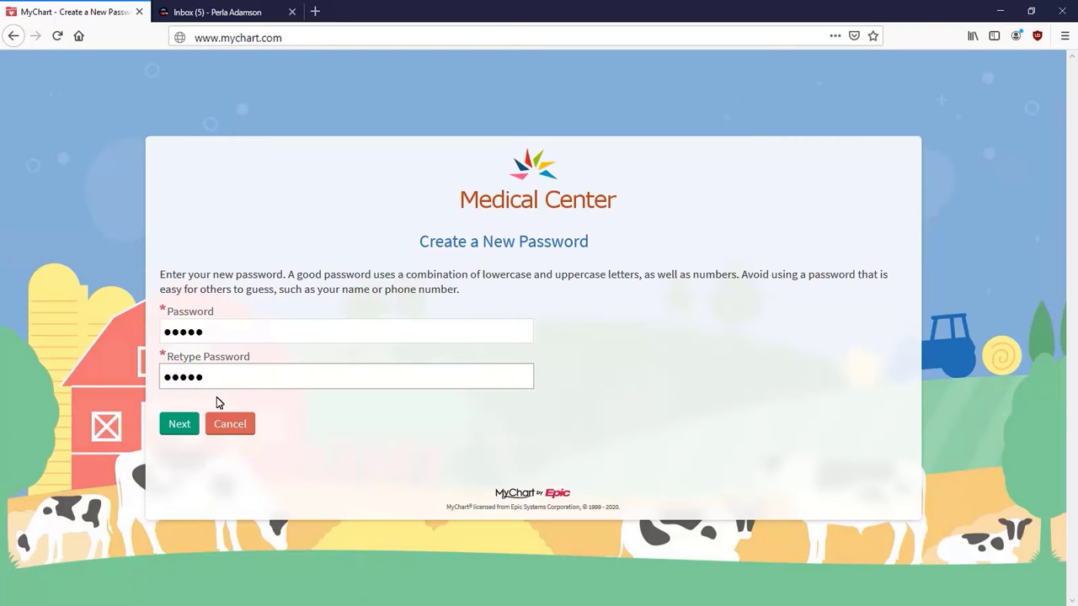
{"action": "left_click", "coordinate": [179, 425]}
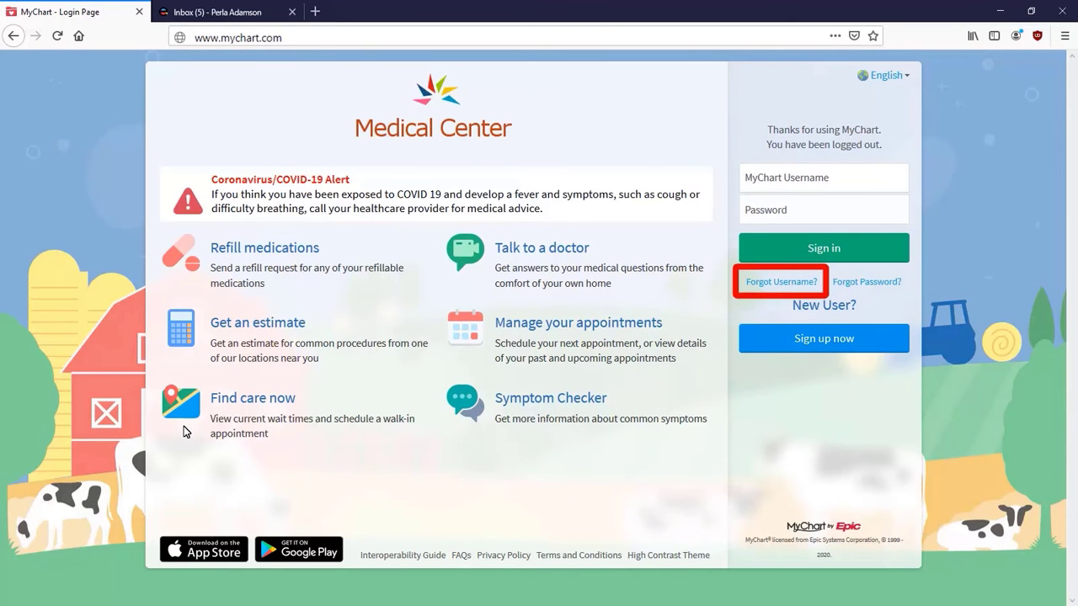
Submit the account holder's first name, last name, date of birth and ZIP code for username recovery
{"action": "left_click", "coordinate": [796, 283]}
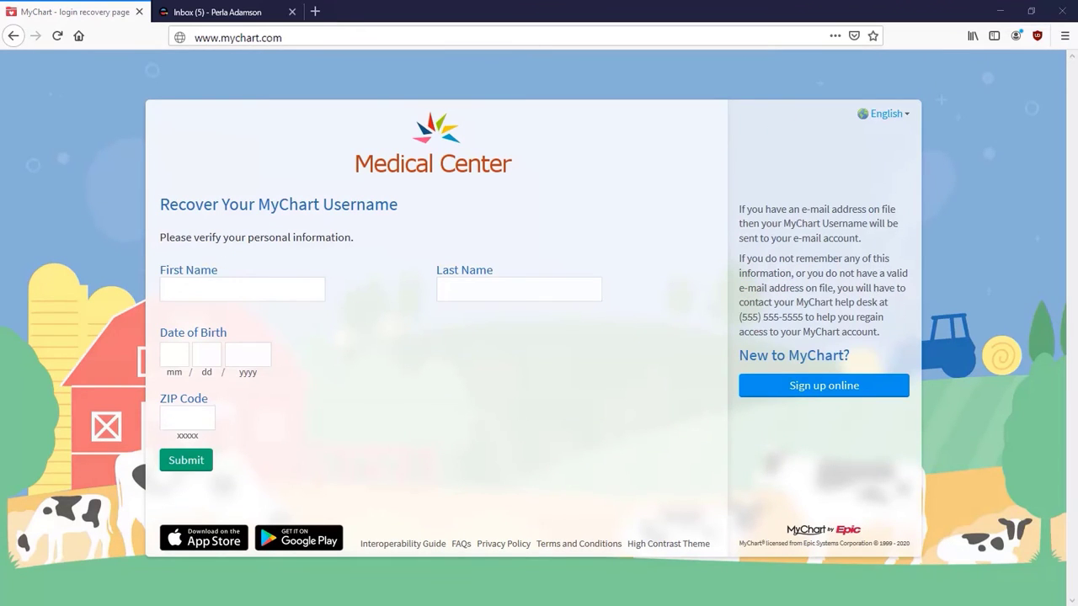
{"action": "left_click", "coordinate": [242, 289]}
{"action": "key", "text": "Tab"}
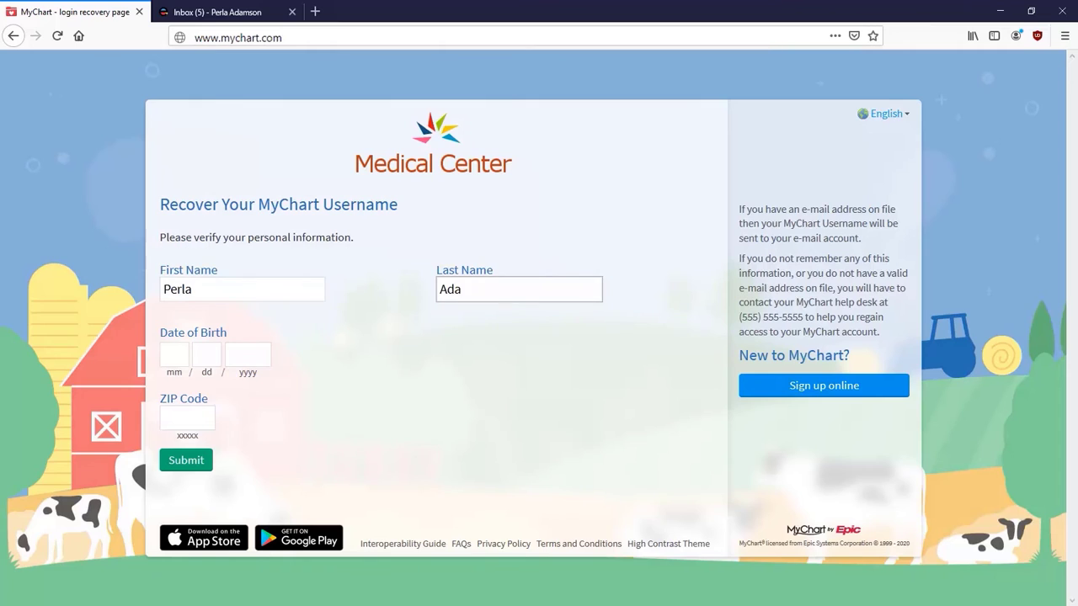
{"action": "key", "text": "Tab"}
{"action": "type", "text": "08251"}
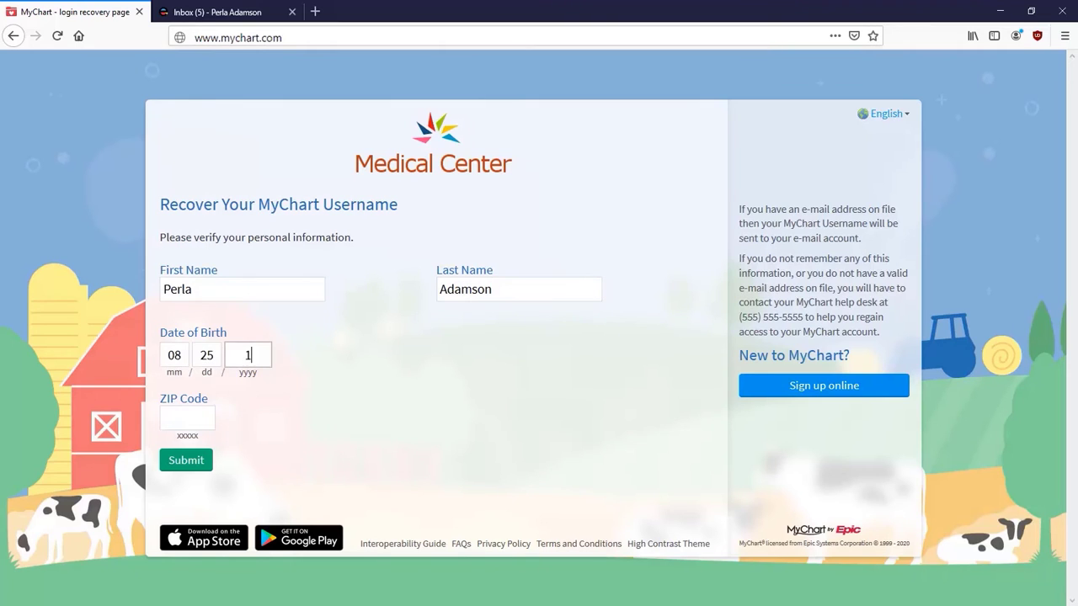
{"action": "type", "text": "957537"}
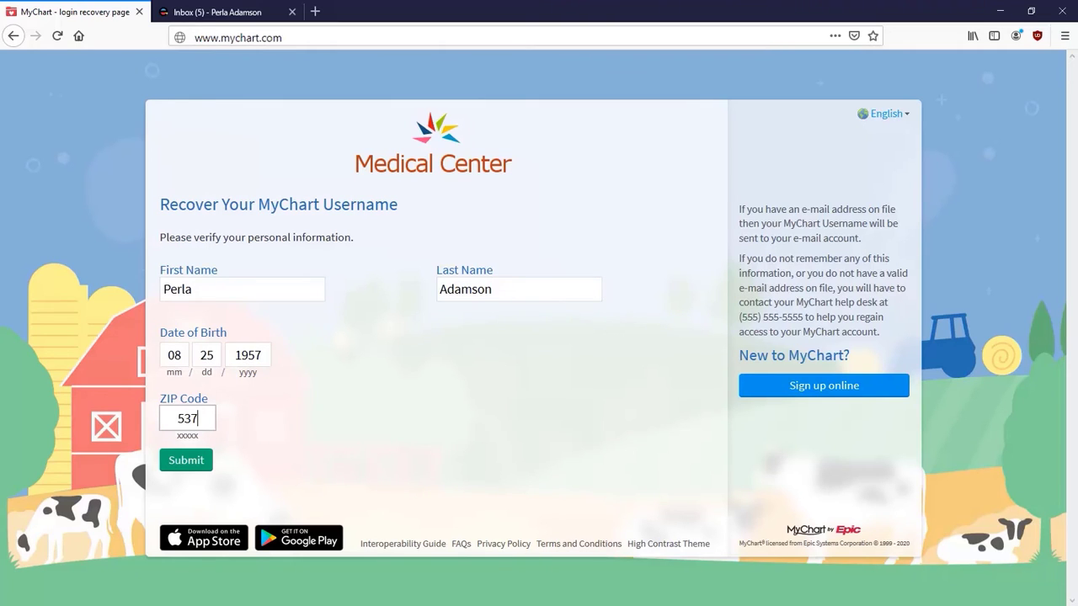
{"action": "type", "text": "10"}
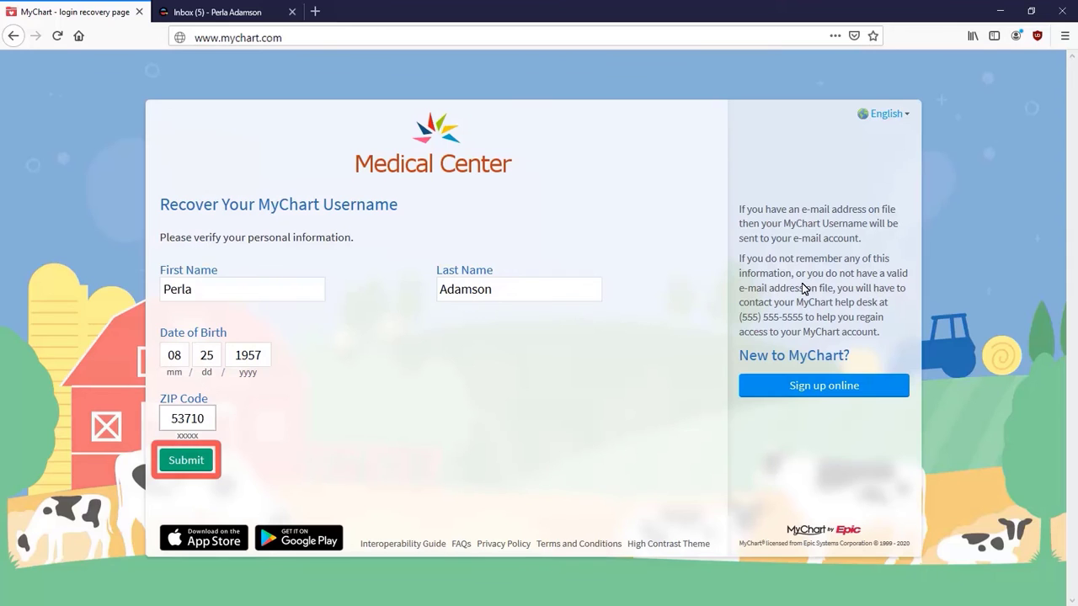
{"action": "left_click", "coordinate": [202, 460]}
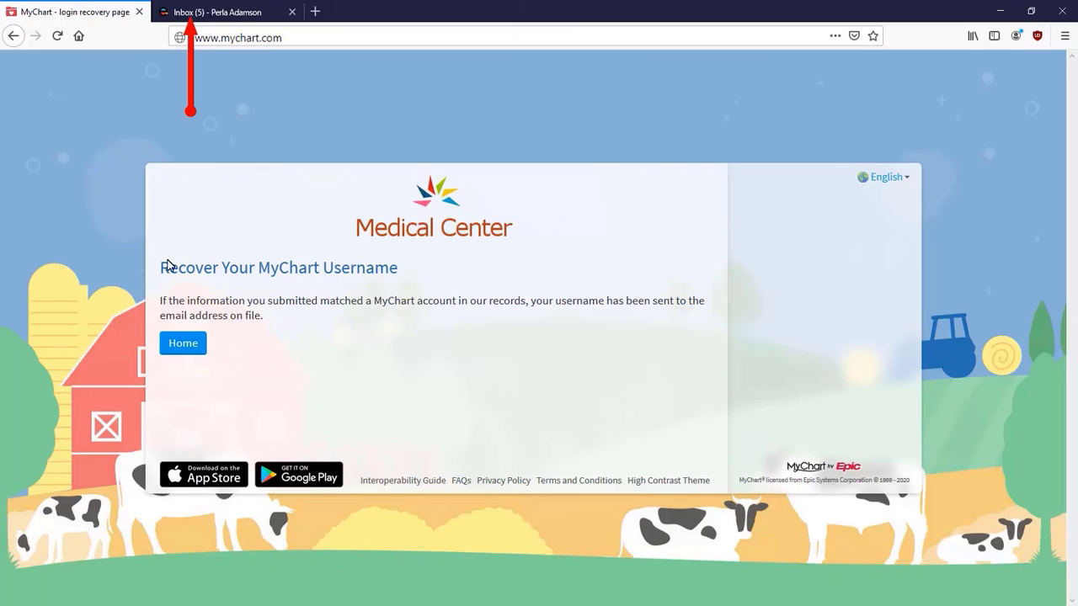
Read the username in the Username Recovery email, then return to the MyChart tab
{"action": "left_click", "coordinate": [167, 13]}
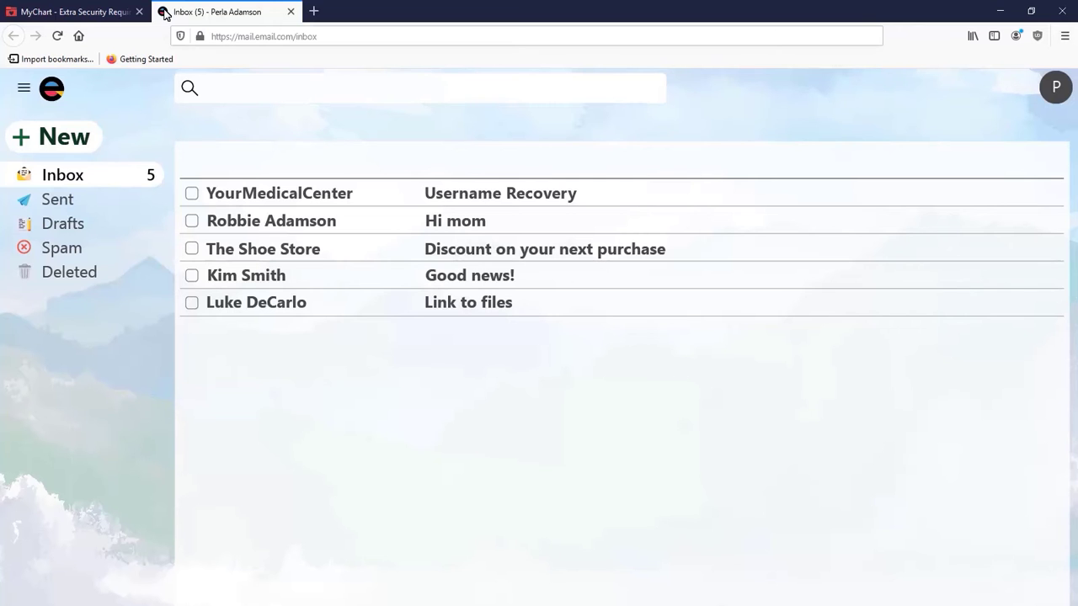
{"action": "left_click", "coordinate": [301, 194]}
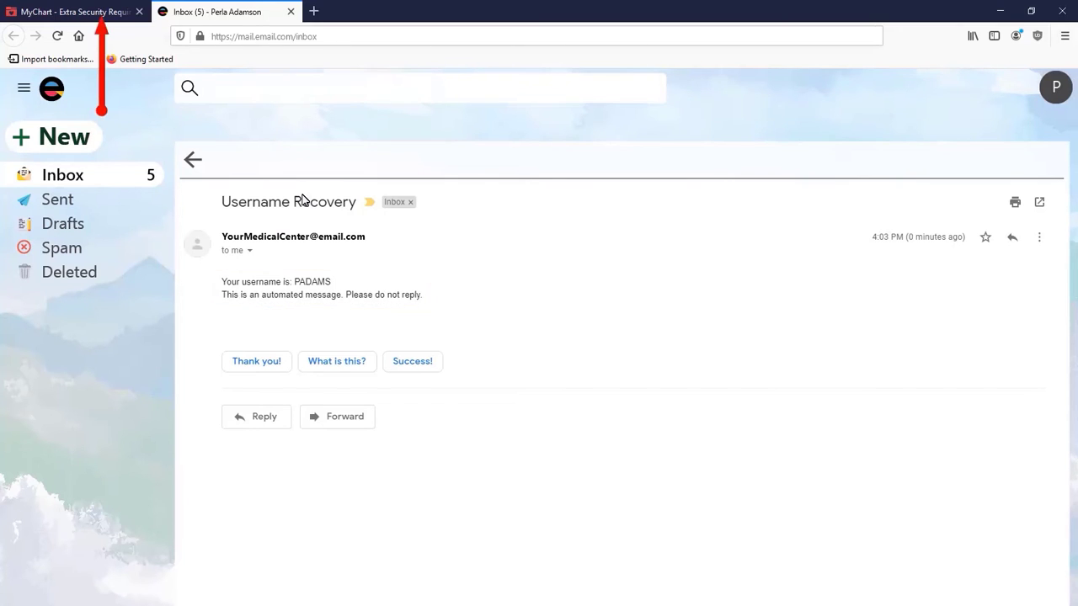
{"action": "left_click", "coordinate": [77, 14]}
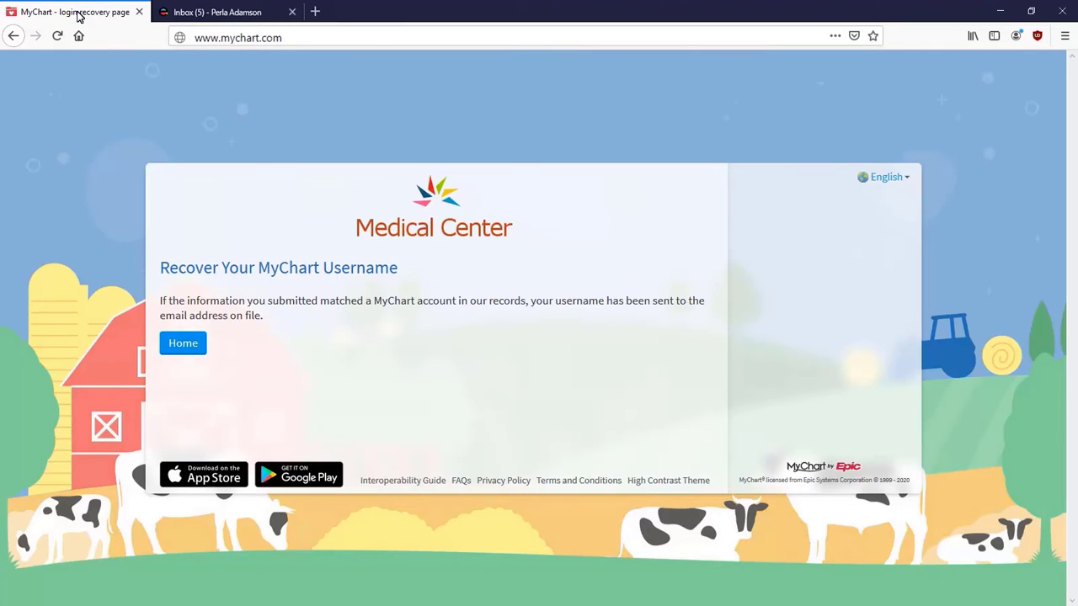
Sign in to MyChart with the recovered username and the new password
{"action": "left_click", "coordinate": [172, 342]}
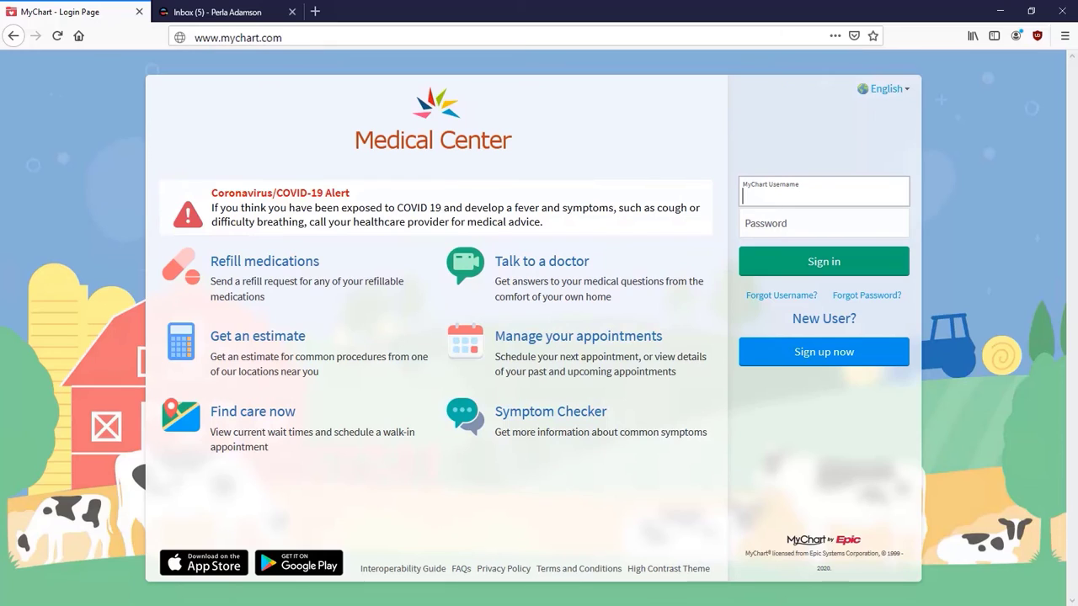
{"action": "key", "text": "Tab"}
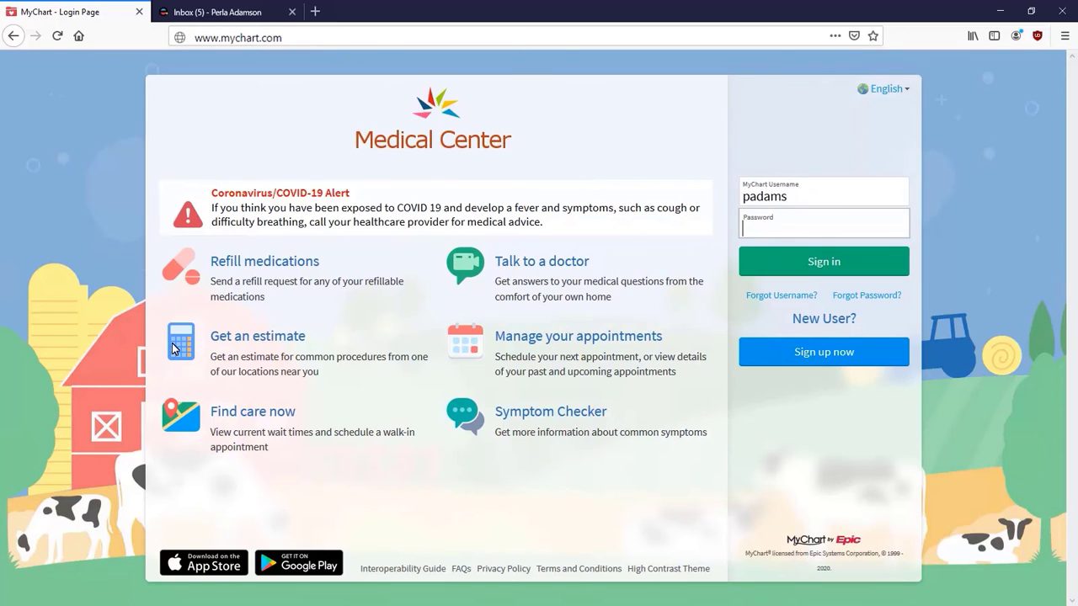
{"action": "type", "text": "•••••"}
{"action": "left_click", "coordinate": [835, 268]}
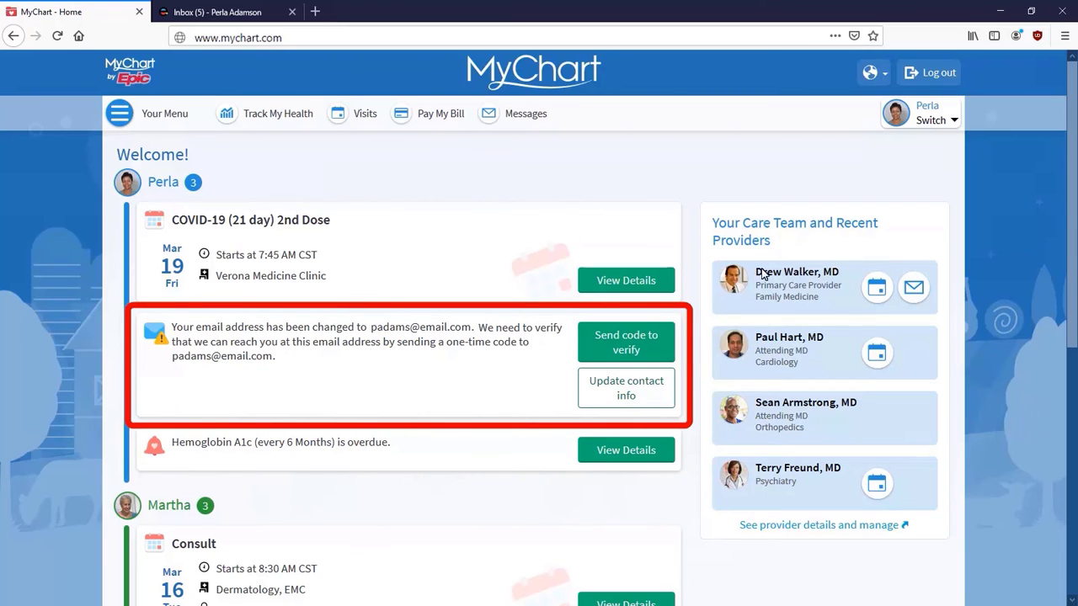
Go to the Personal Information page through 'Update contact info' on the home page
{"action": "left_click", "coordinate": [626, 389]}
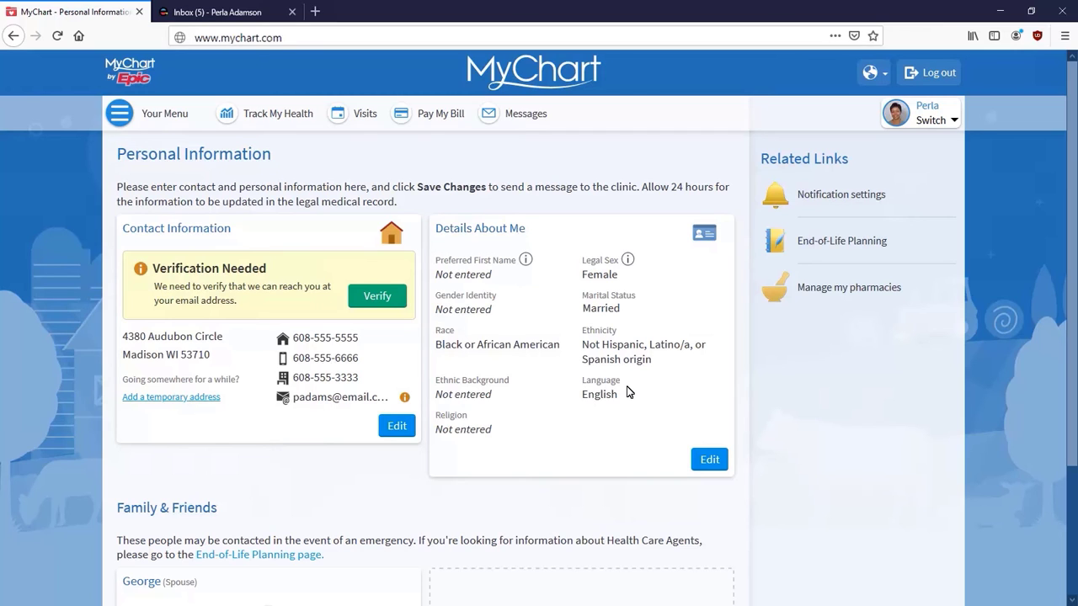
Edit the contact information, replace the old email with the new address, and save
{"action": "left_click", "coordinate": [396, 426]}
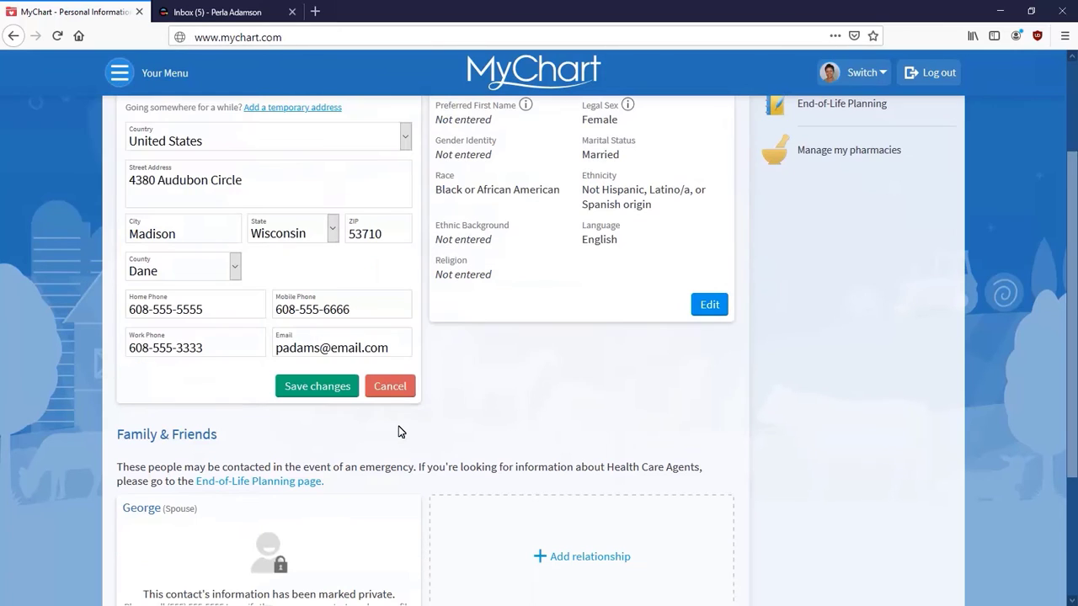
{"action": "left_click", "coordinate": [335, 349]}
{"action": "key", "text": "ctrl+a"}
{"action": "key", "text": "BackSpace"}
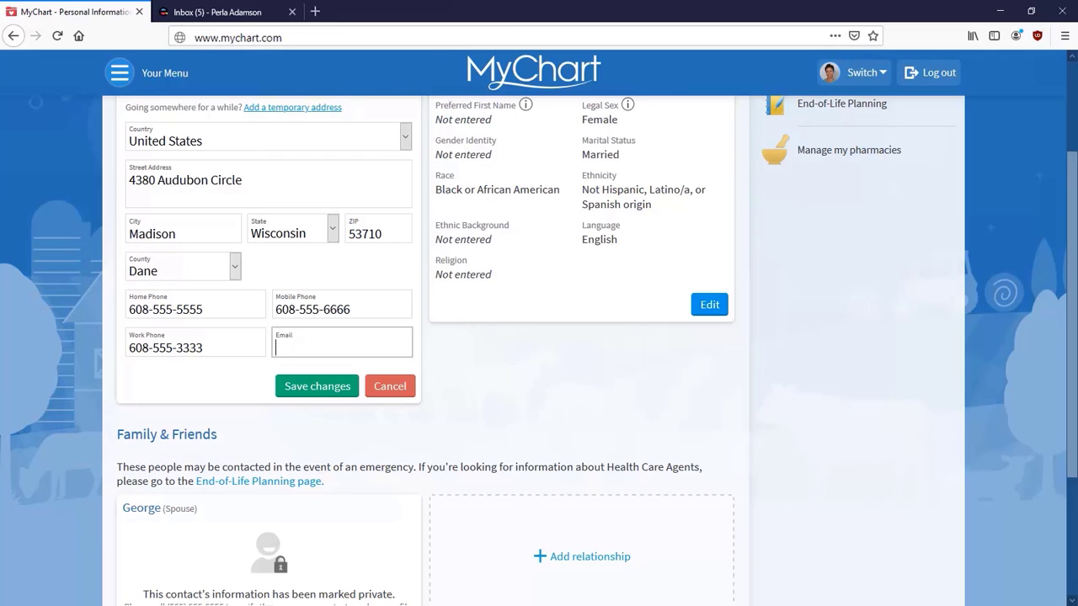
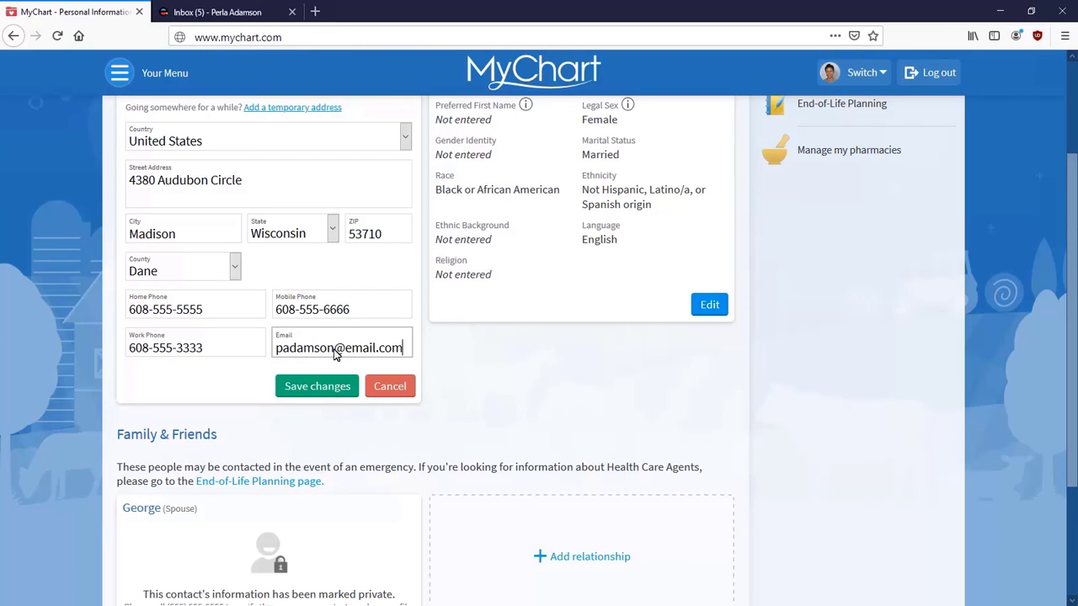
{"action": "left_click", "coordinate": [317, 389]}
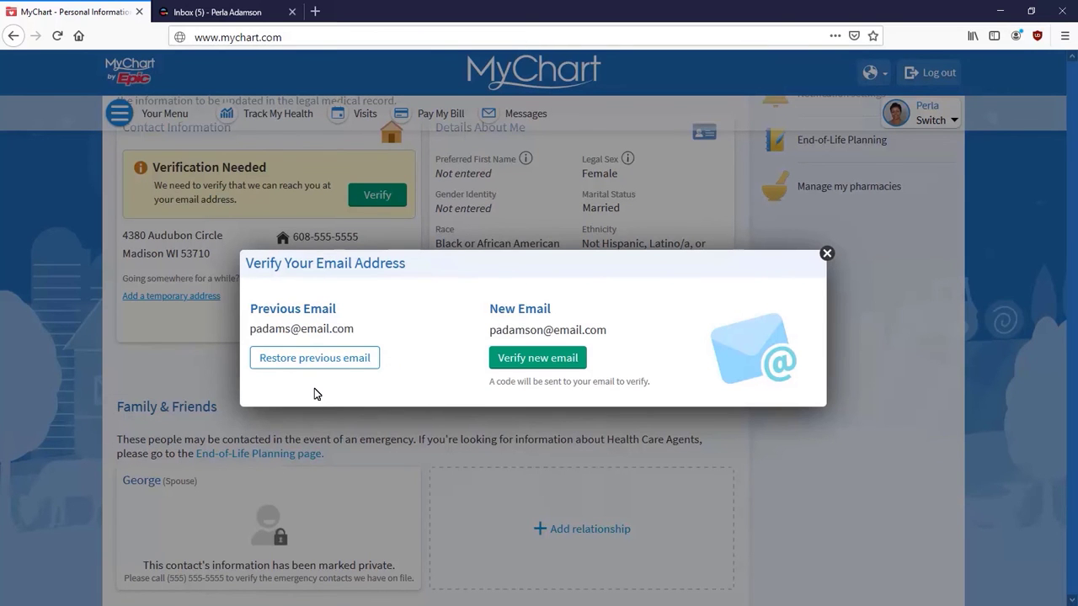
Request a code for the new email, paste the emailed one-time code into Enter Code, and verify it
{"action": "left_click", "coordinate": [535, 358]}
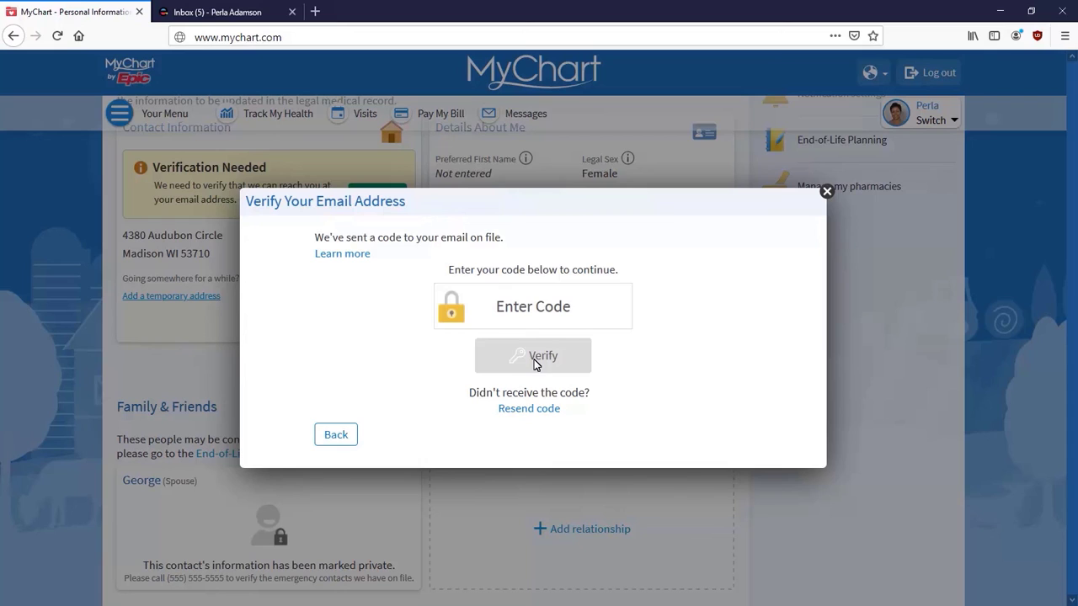
{"action": "right_click", "coordinate": [511, 302]}
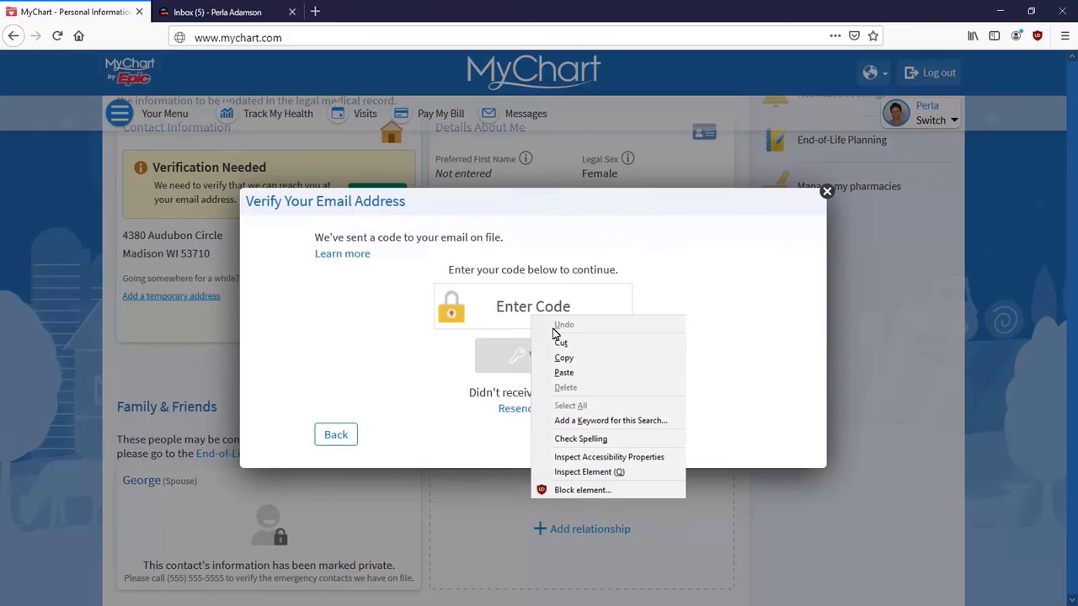
{"action": "left_click", "coordinate": [563, 372]}
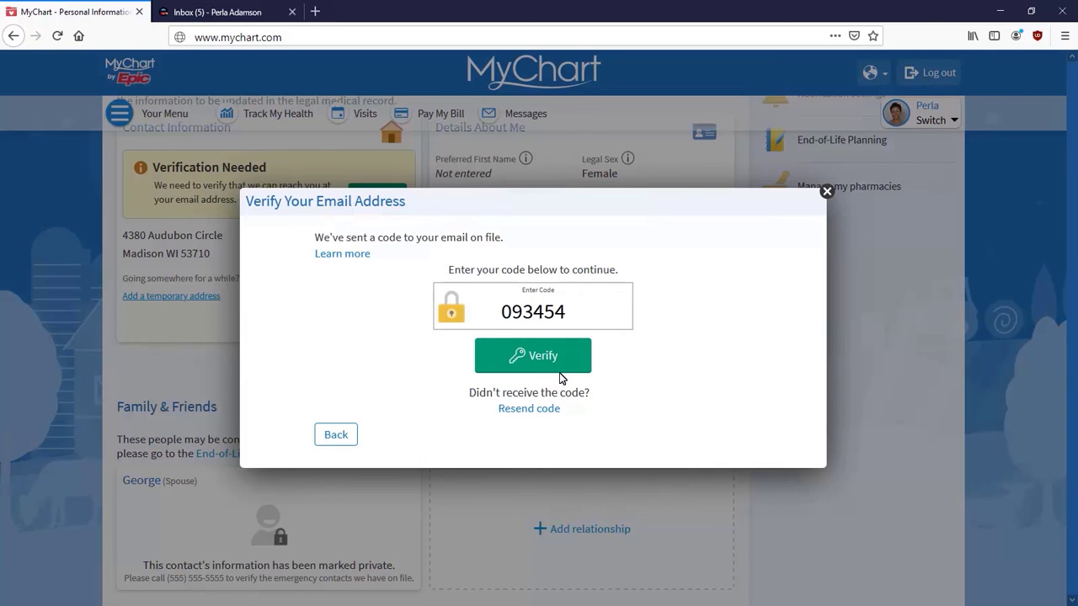
{"action": "left_click", "coordinate": [541, 365]}
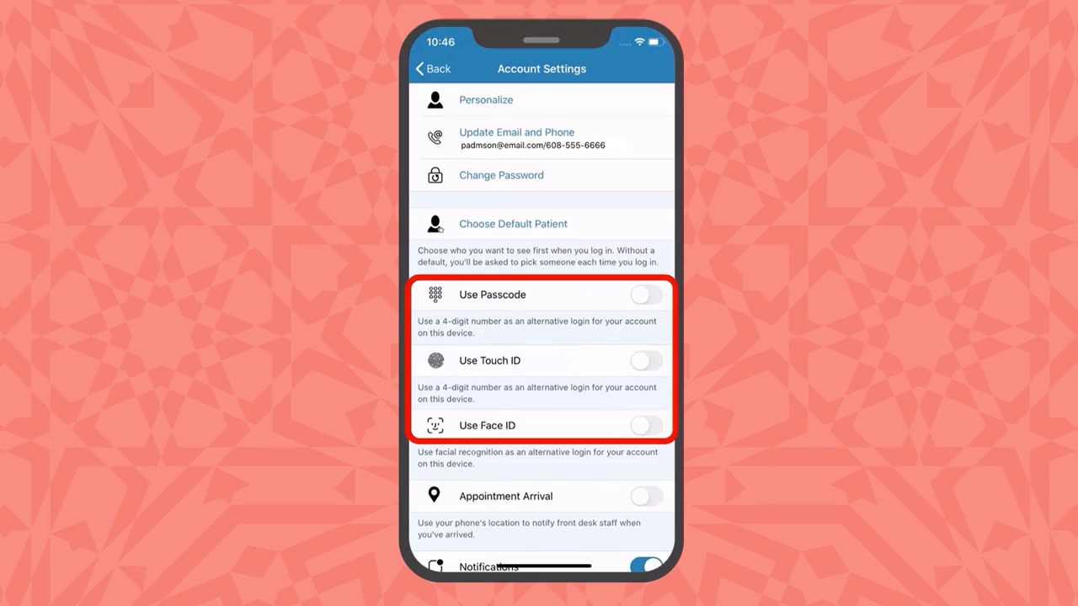
Switch on the Use Face ID login toggle in Account Settings
{"action": "left_click", "coordinate": [645, 425]}
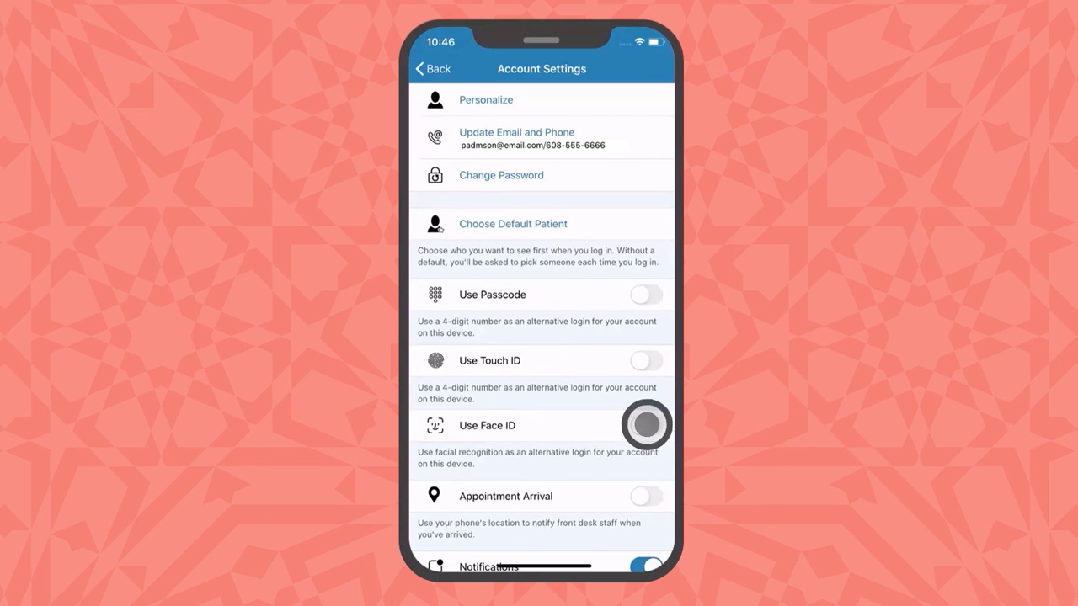